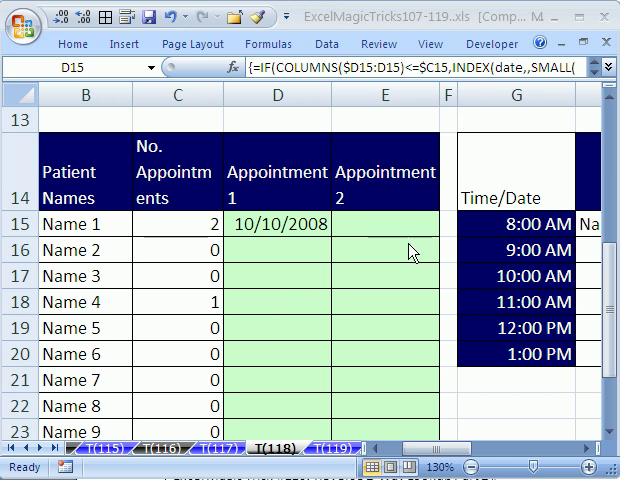
Select cell D15 on T(118), whose formula returns 10/10/2008 as Appointment 1.
left_click(390, 30)
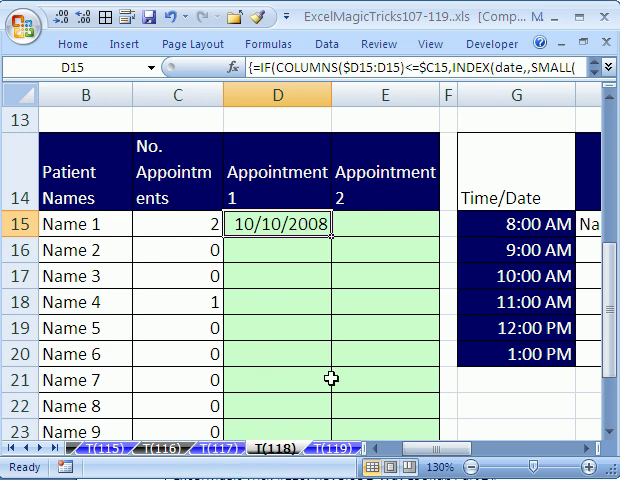
Re-enter D15's formula on T(117) as an array formula, then return to T(118).
left_click(228, 451)
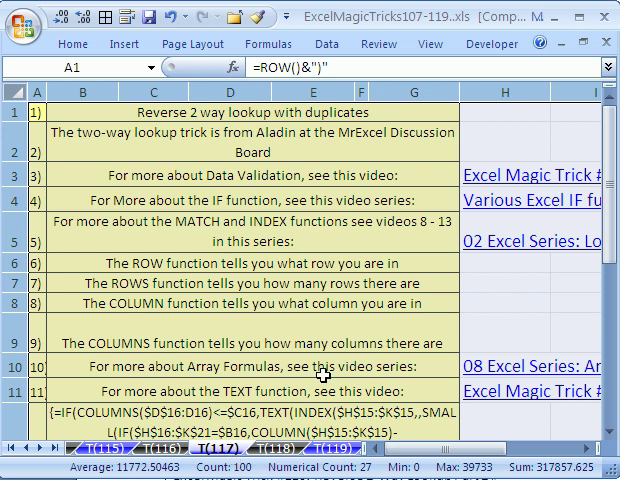
scroll(318, 370, "down", 2)
scroll(280, 335, "down", 1)
double_click(242, 303)
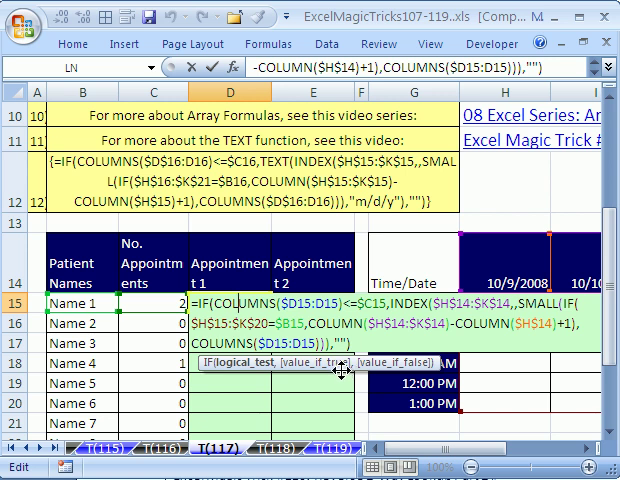
key("ctrl+shift+Return")
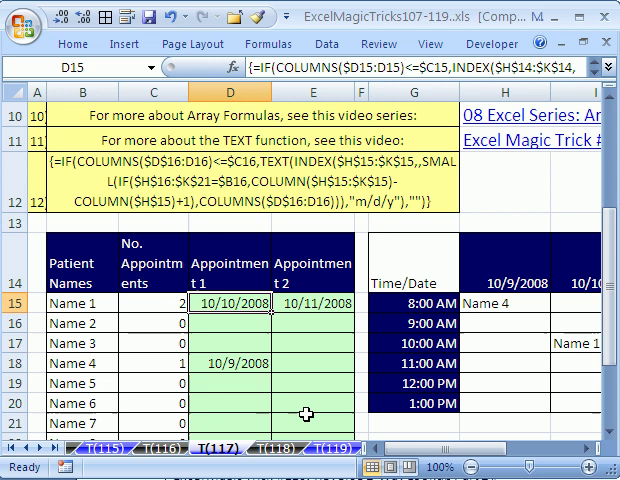
left_click(275, 450)
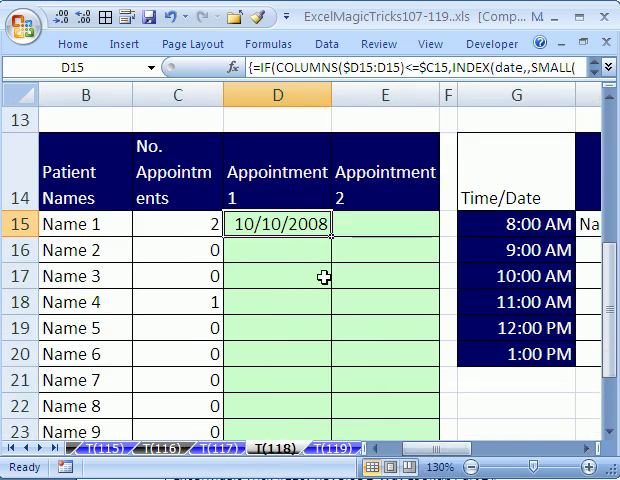
left_click_drag(429, 452, 508, 463)
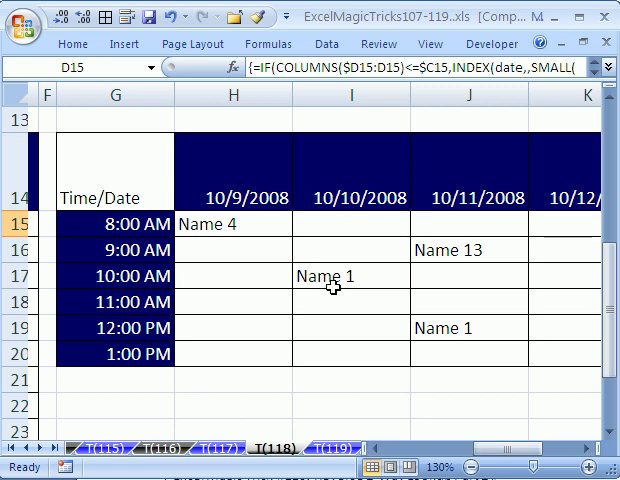
left_click_drag(512, 463, 440, 456)
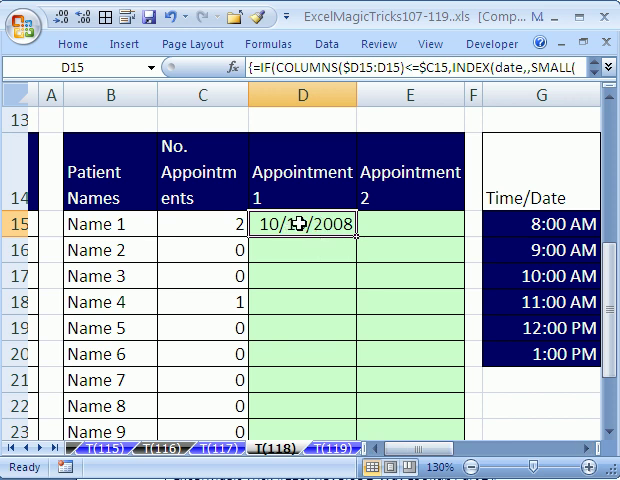
scroll(341, 267, "up", 1, "ctrl")
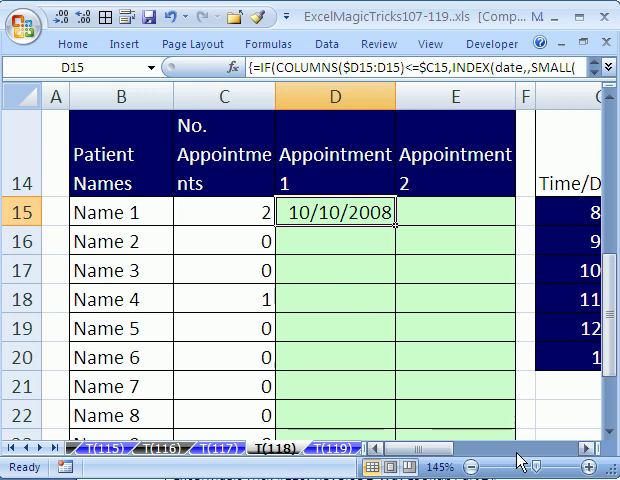
left_click(588, 448)
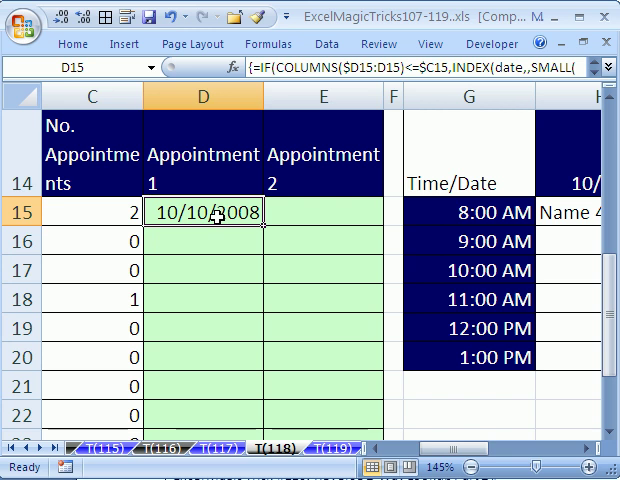
Wrap D15's INDEX lookup as TEXT(INDEX(...),"m/d/y").
key("F2")
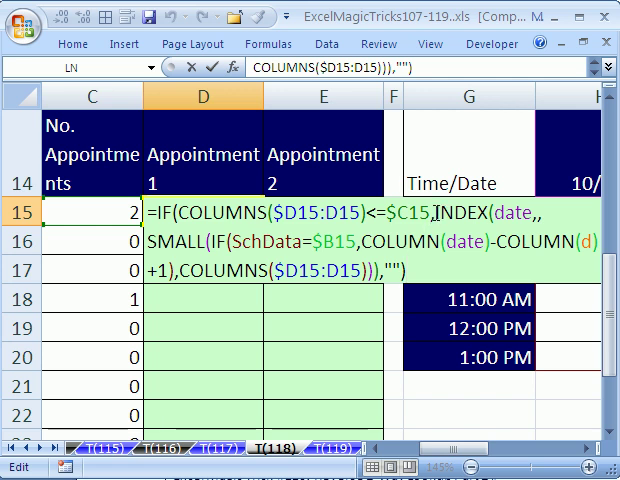
mouse_move(437, 213)
left_mouse_down()
mouse_move(436, 253)
mouse_move(415, 270)
mouse_move(383, 270)
left_mouse_up()
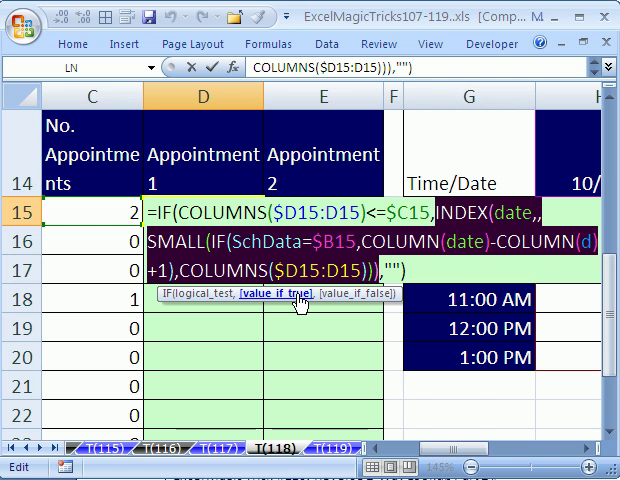
left_click(432, 212)
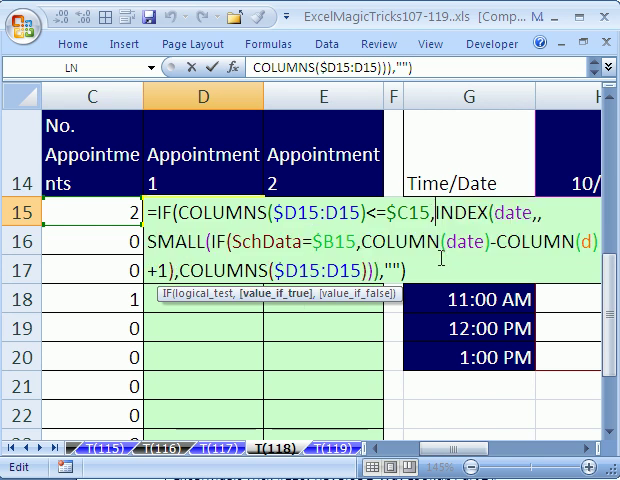
type("text")
key("Tab")
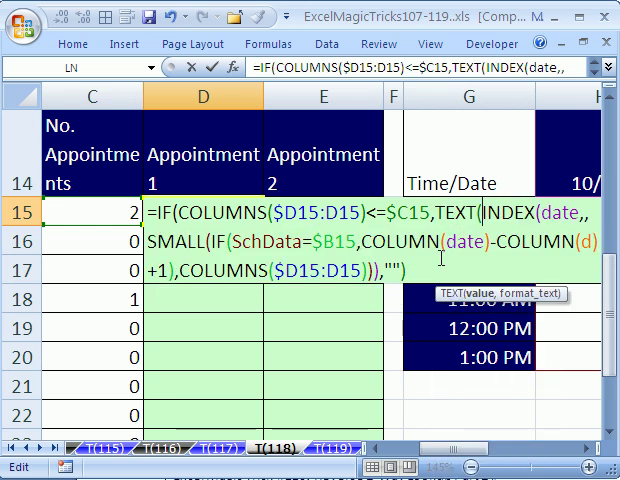
left_click(378, 271)
type(",")
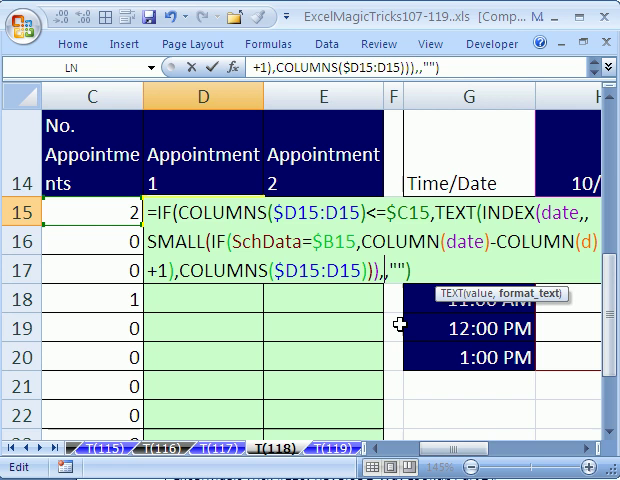
type("\"")
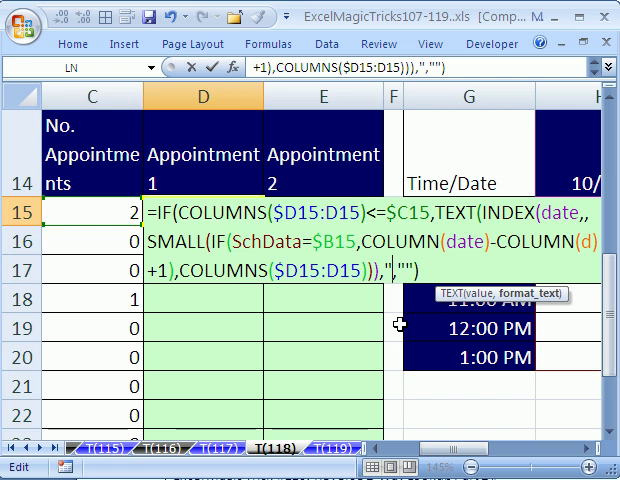
type("m/")
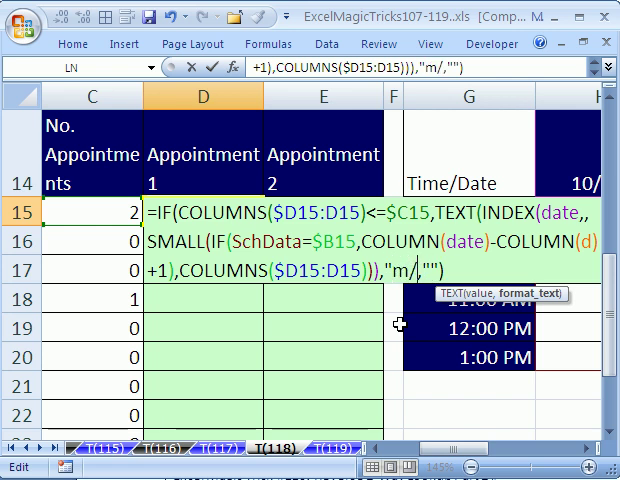
type("d/y")
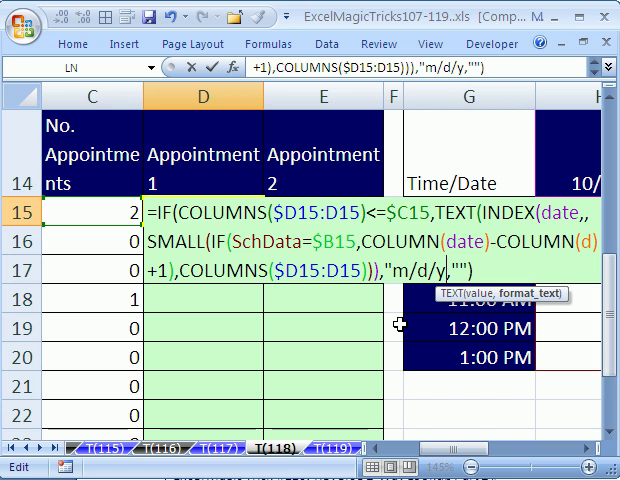
type("\"")
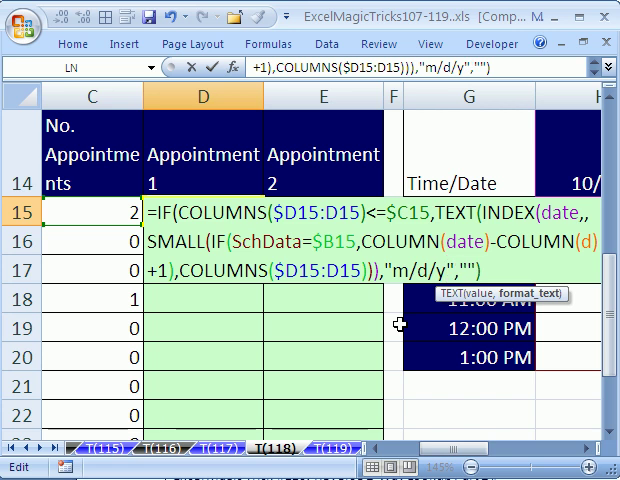
type(")")
key("Right")
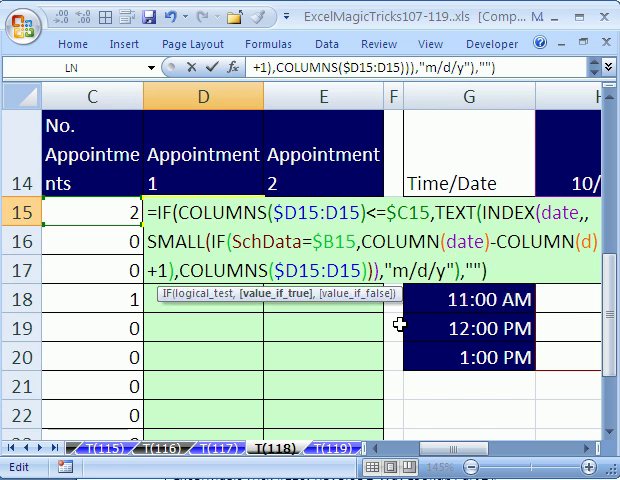
Make D15 an array formula so it shows 10/10/08, then reopen its formula.
key("ctrl+Return")
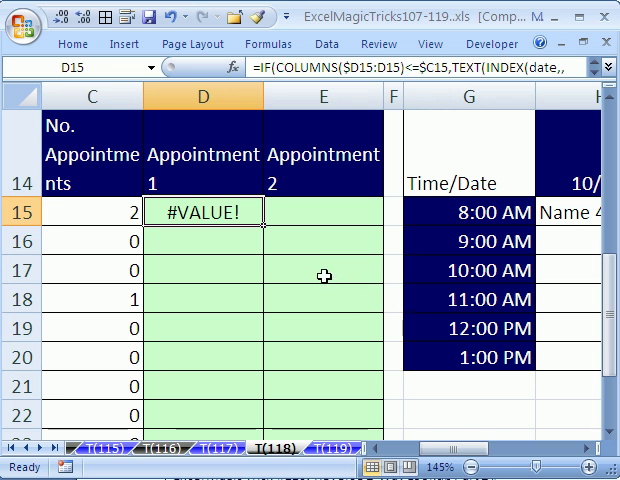
double_click(243, 220)
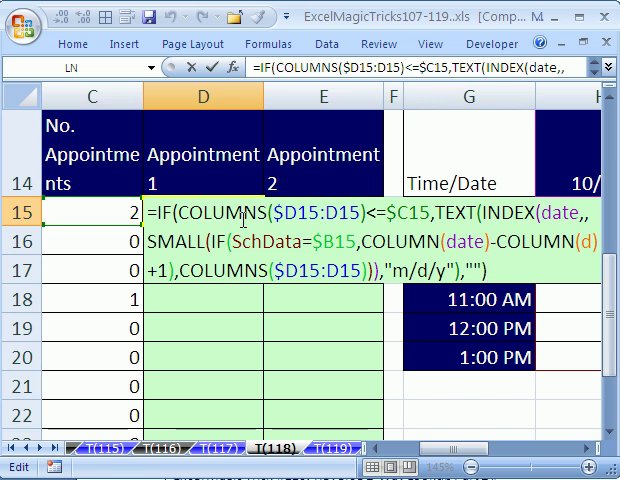
key("ctrl+shift+Return")
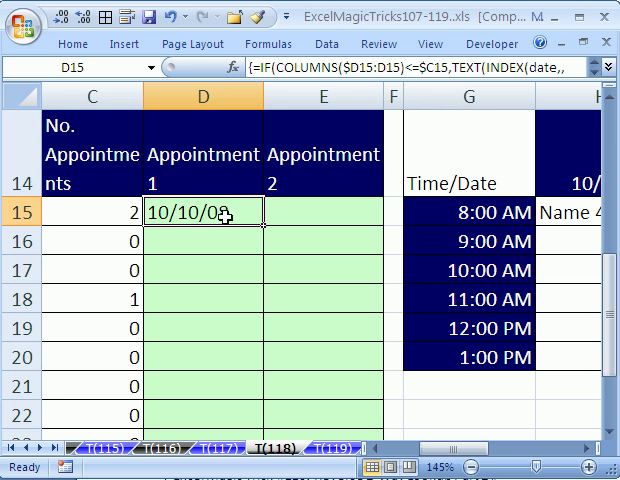
double_click(224, 214)
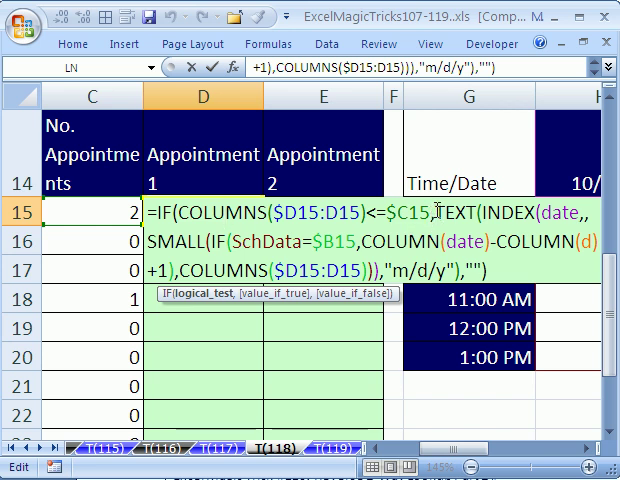
Append &", "& and a pasted copy of the TEXT date lookup after "m/d/y").
left_click_drag(437, 212, 466, 278)
key("ctrl+c")
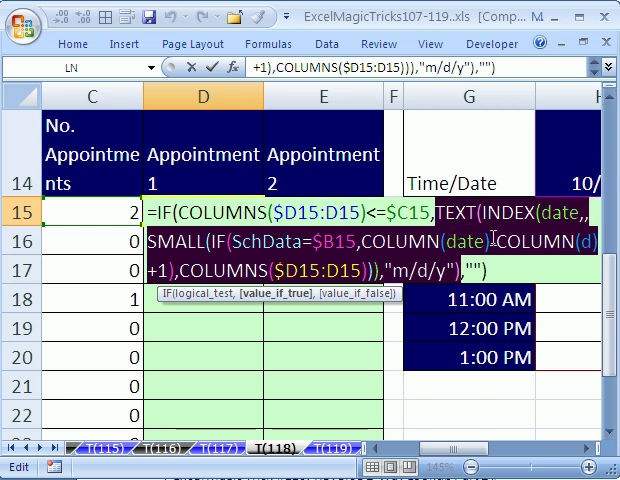
left_click(460, 270)
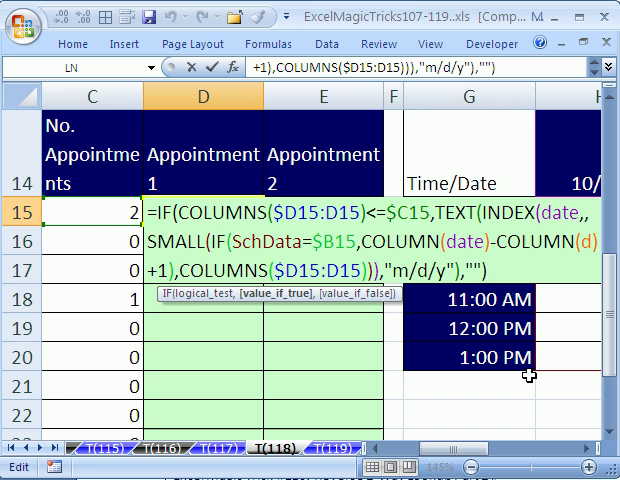
type("&")
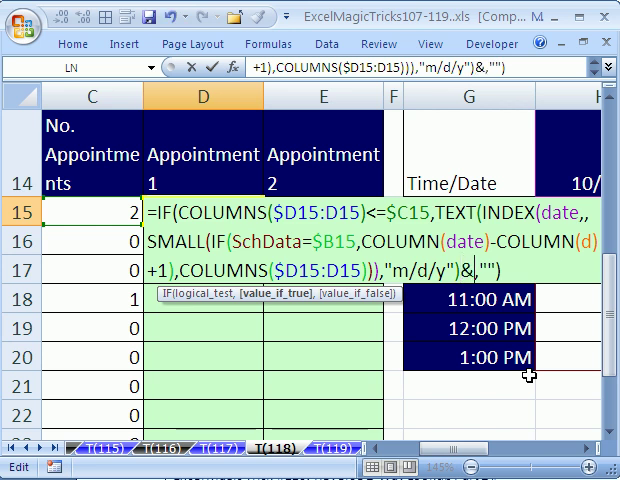
type("\",")
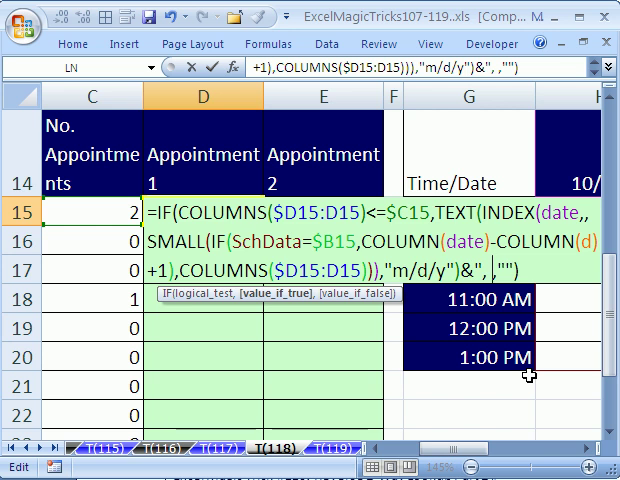
type(" \"&,")
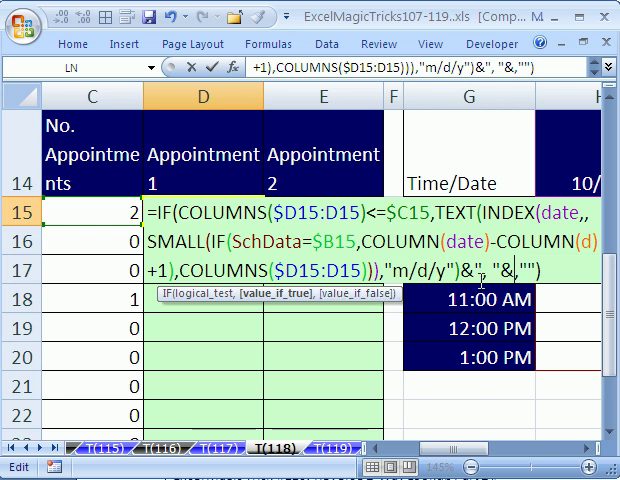
left_click(512, 270)
key("ctrl+v")
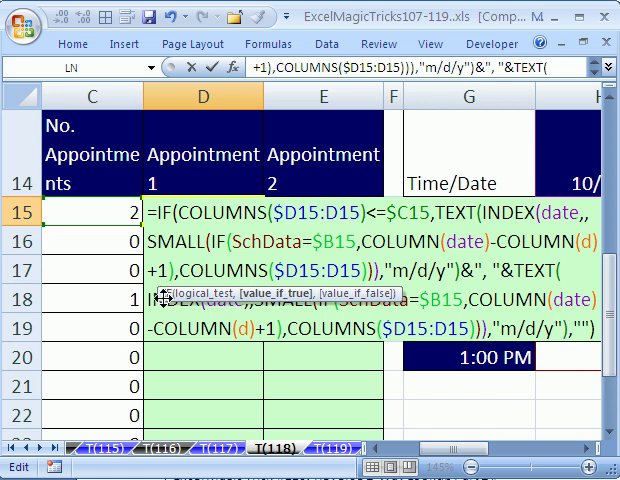
Point the second lookup at time, replacing COLUMN(date) offsets with row(time)-row(t) offsets.
left_click_drag(160, 297, 155, 383)
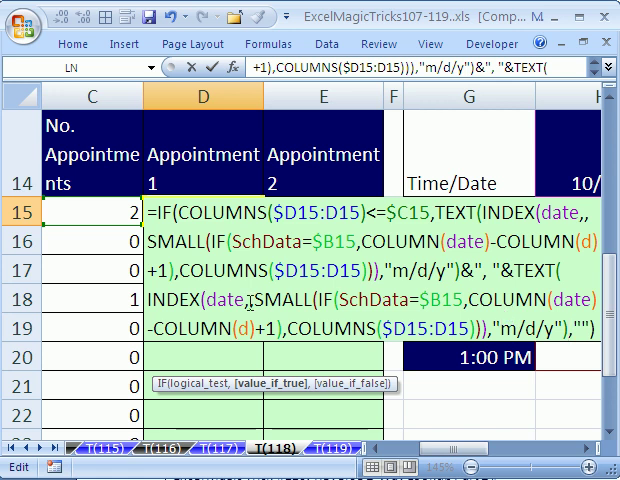
left_click_drag(436, 450, 494, 459)
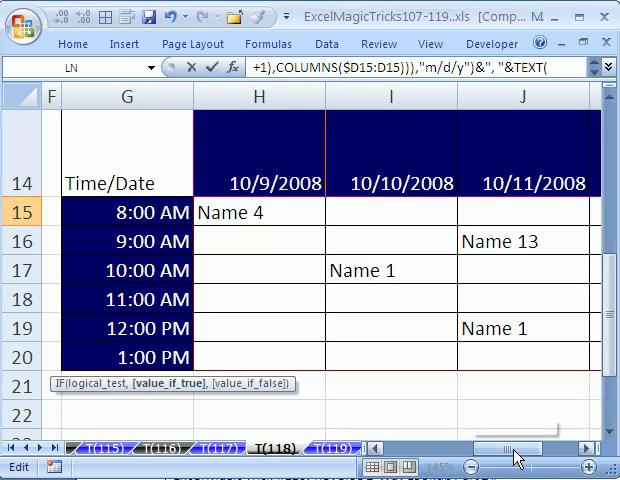
left_click_drag(512, 457, 457, 459)
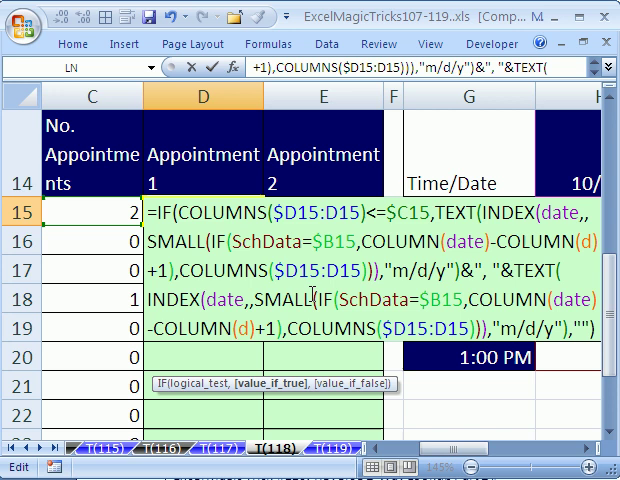
double_click(222, 300)
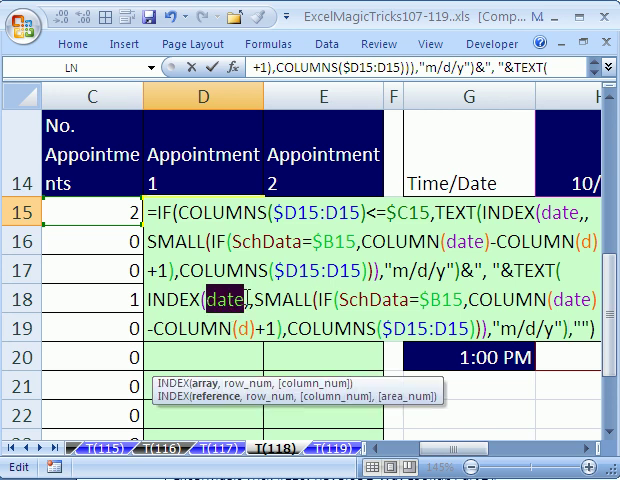
type("t")
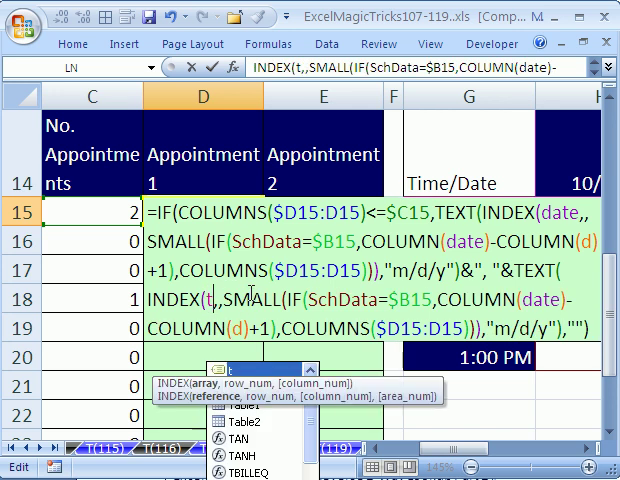
type("ime")
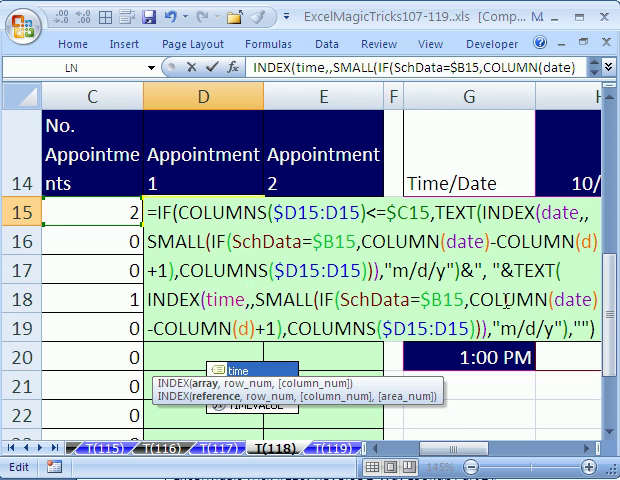
left_click_drag(470, 299, 548, 299)
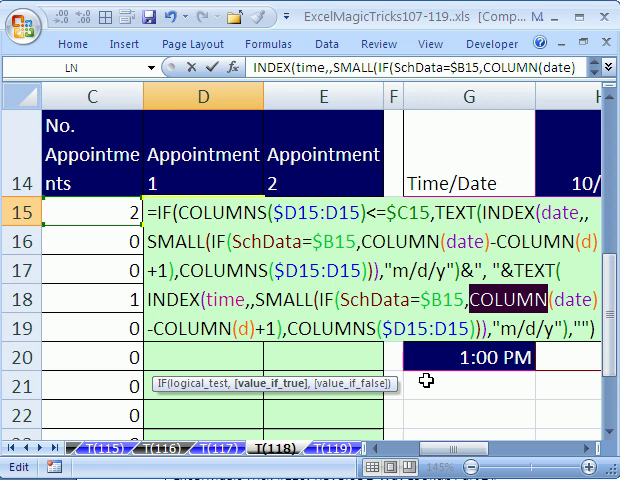
type("r")
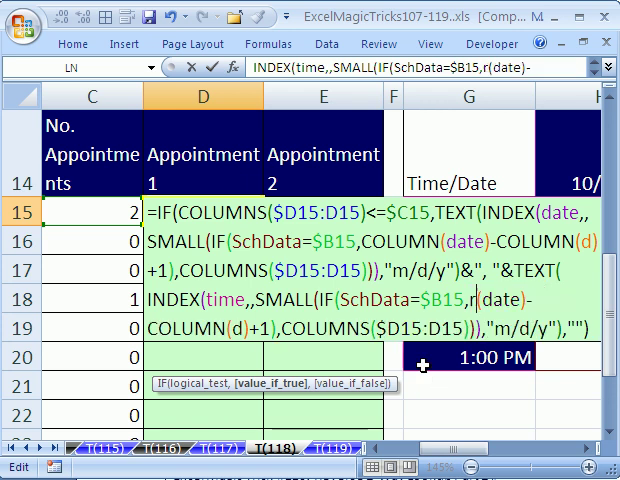
type("ow")
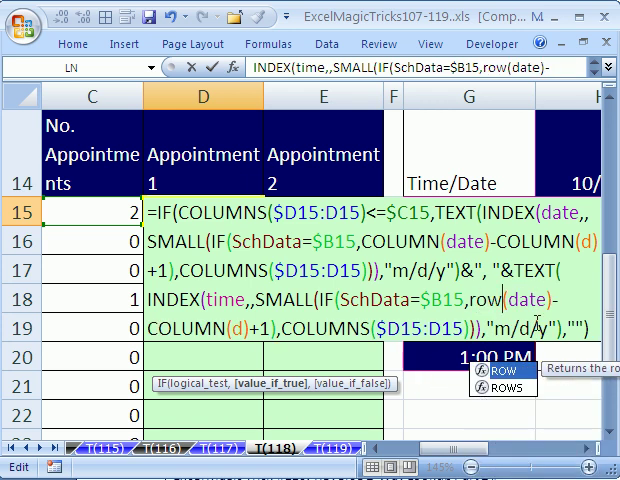
double_click(527, 300)
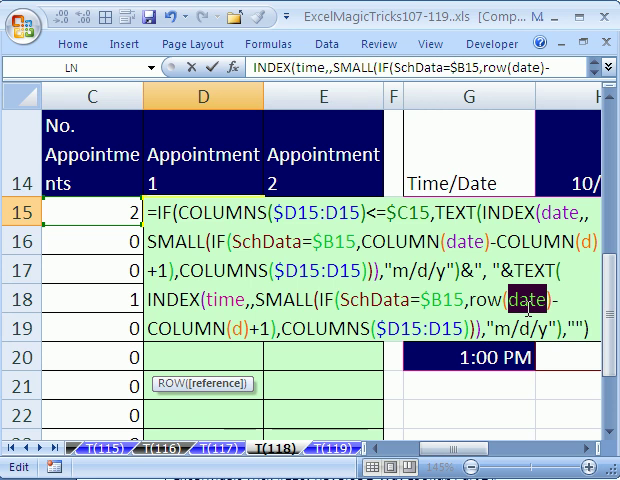
type("time")
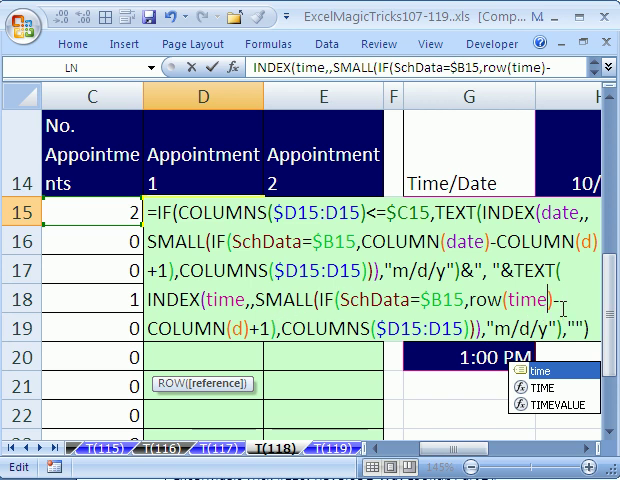
left_click_drag(226, 328, 147, 328)
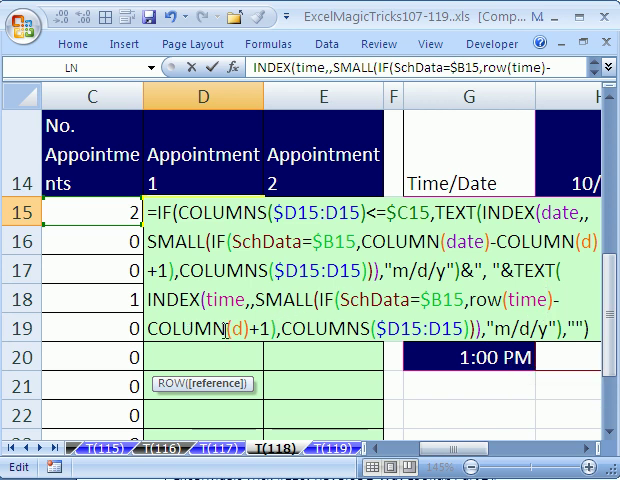
type("r")
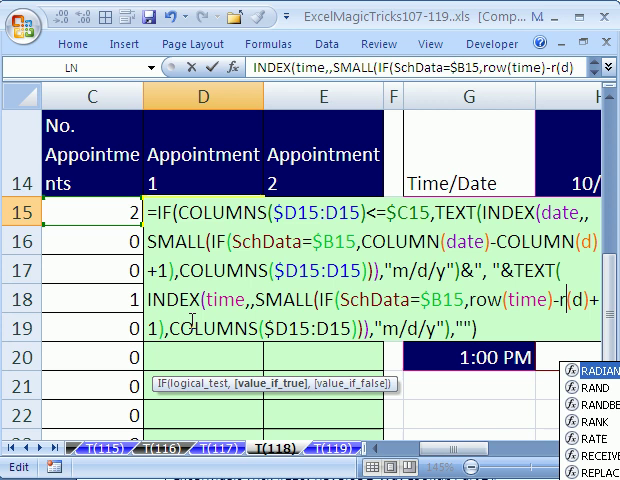
type("ow")
double_click(152, 328)
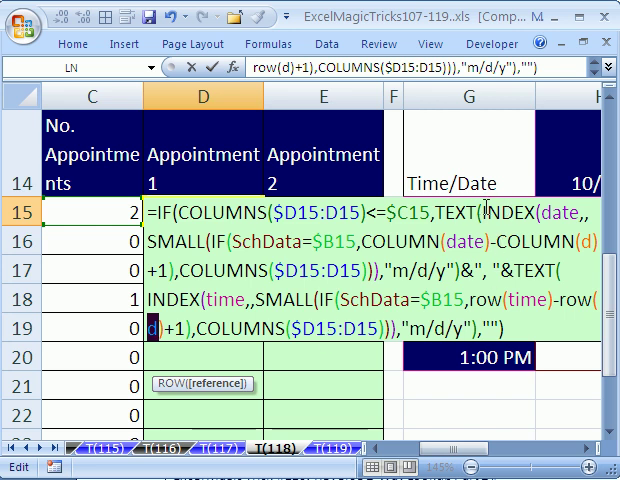
type("t")
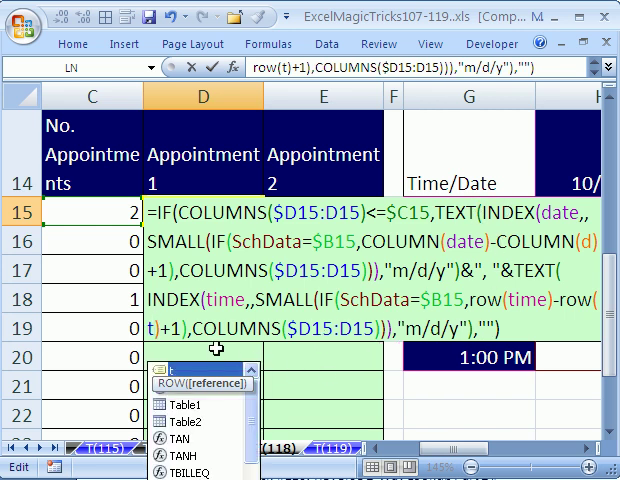
Format the second lookup as "h:mm AM/PM" and delete the extra comma after INDEX(time,.
left_click_drag(194, 328, 228, 328)
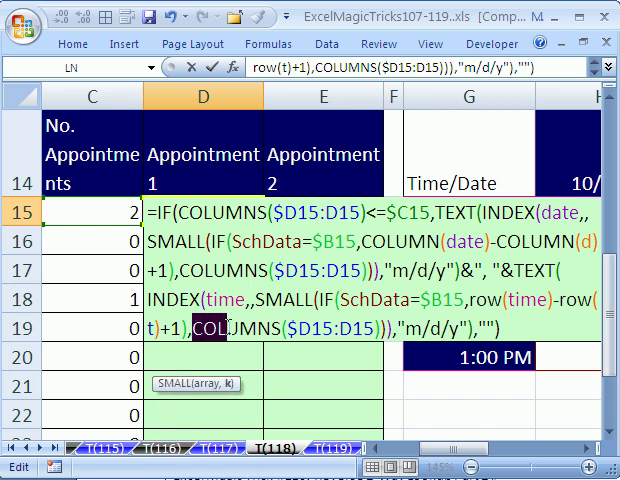
left_click_drag(405, 328, 458, 328)
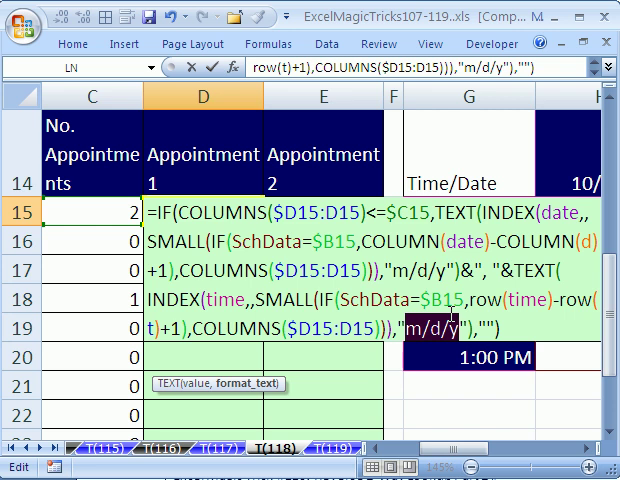
type("h:mm ")
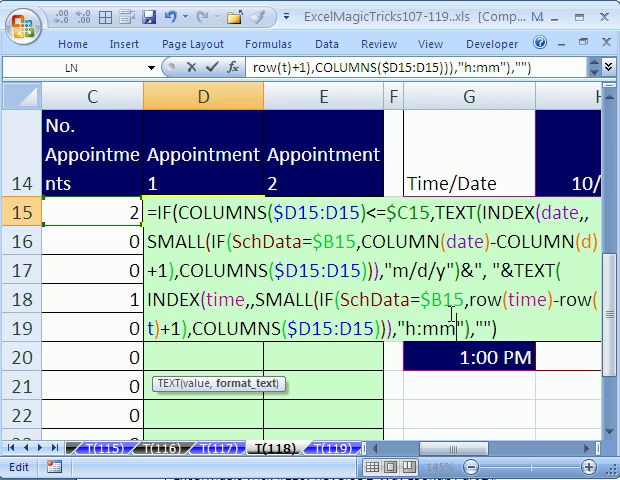
type("AM")
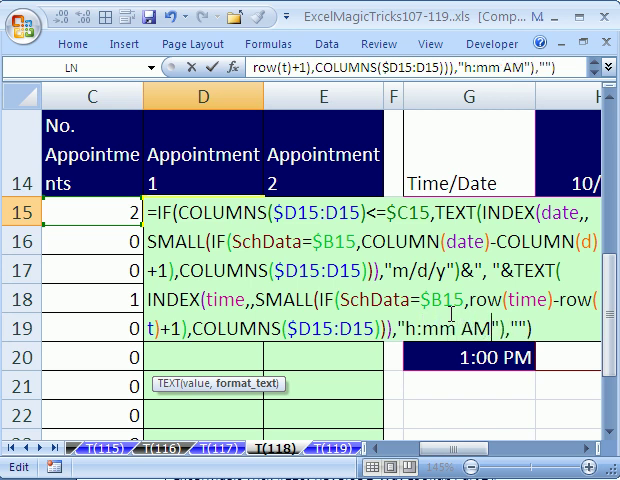
type("/PM")
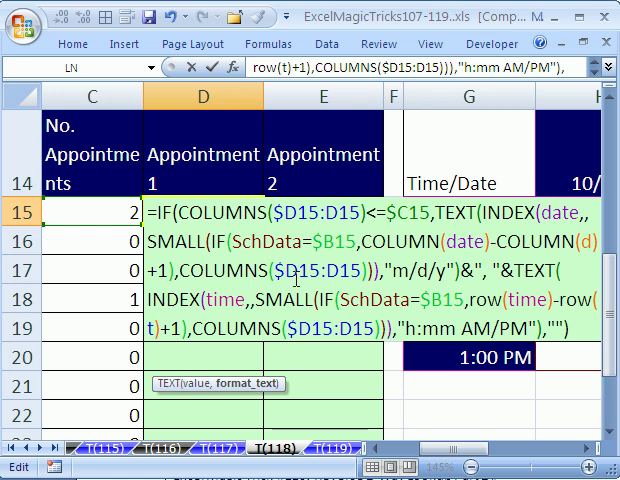
left_click(244, 300)
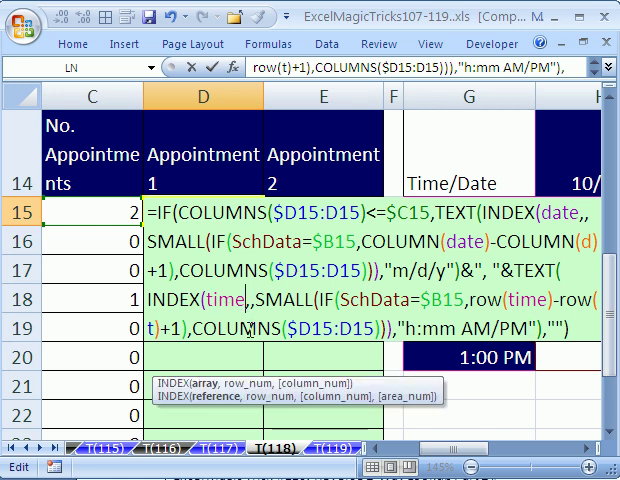
left_click_drag(155, 389, 148, 328)
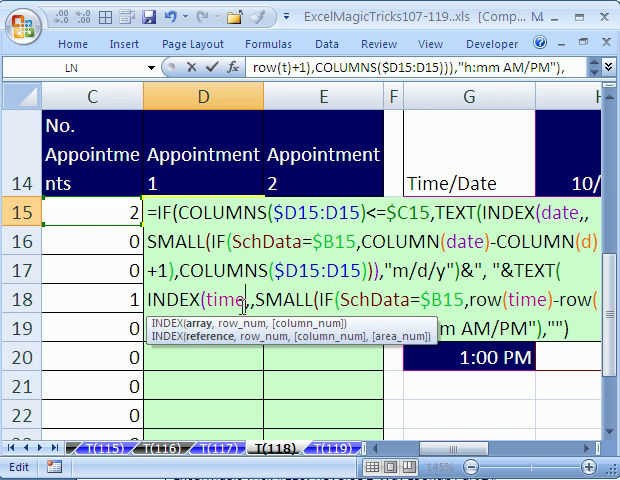
type(",")
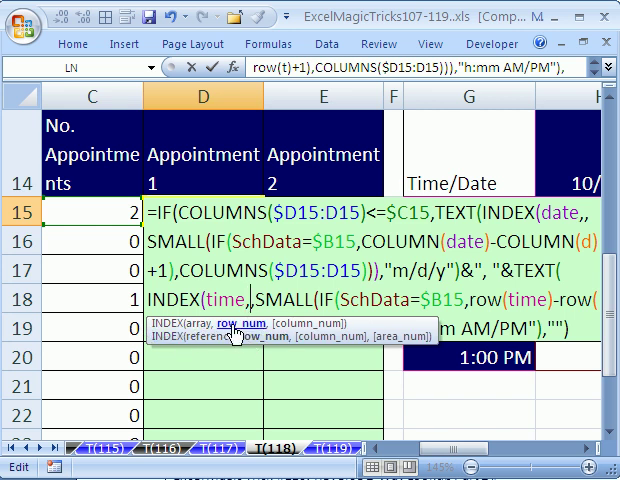
key("Right")
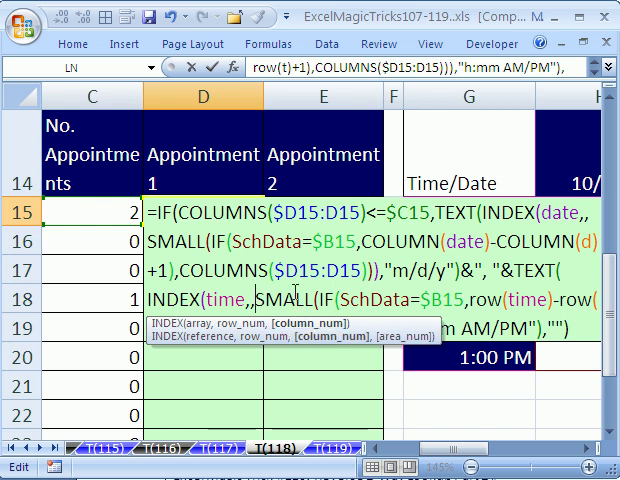
key("BackSpace")
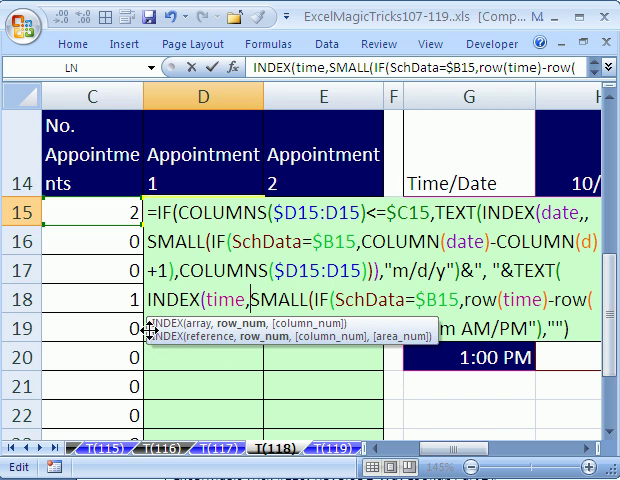
left_click_drag(148, 328, 136, 389)
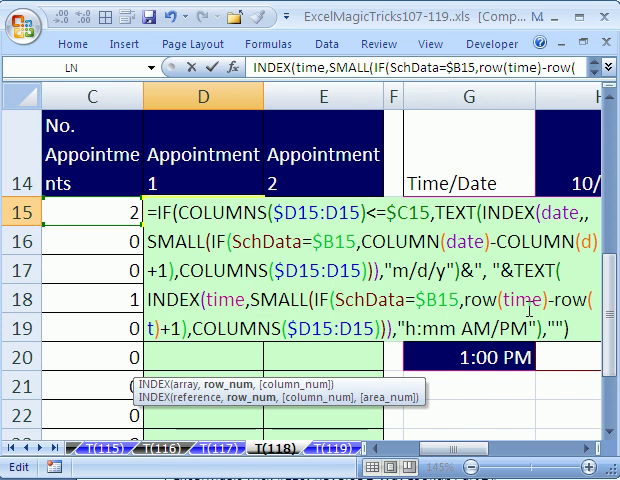
Commit D15 as a wrapped-text array formula and fill it to E15, then down to row 27.
key("ctrl+shift+Return")
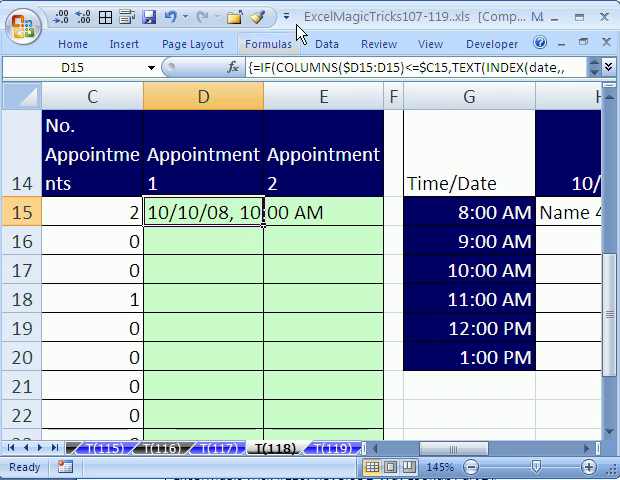
left_click(127, 18)
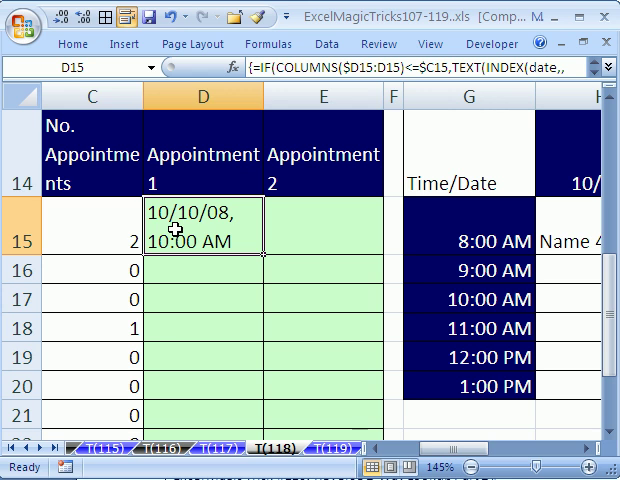
left_click_drag(263, 254, 383, 254)
double_click(383, 254)
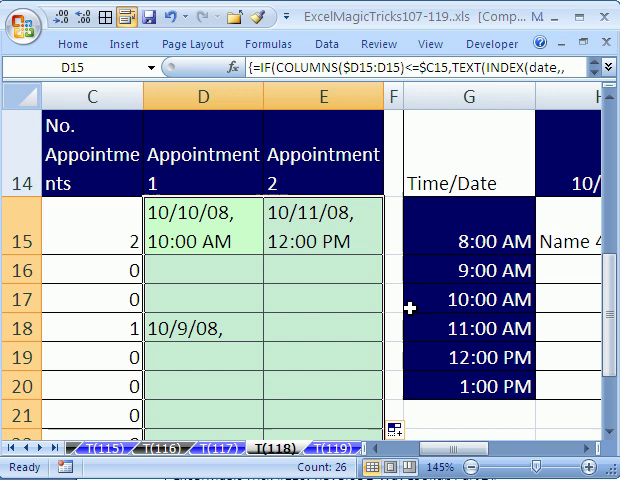
Autofit rows 15–27 so the wrapped date-and-time text shows, then check D18's formula.
mouse_move(17, 221)
left_mouse_down()
mouse_move(22, 396)
mouse_move(34, 328)
mouse_move(42, 368)
left_mouse_up()
double_click(28, 255)
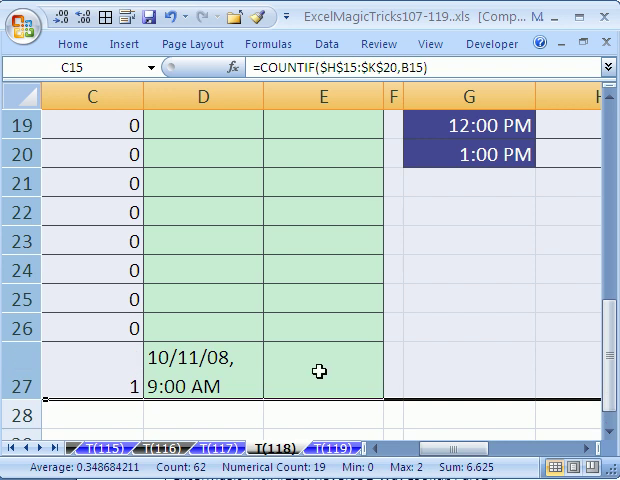
scroll(319, 371, "up", 1)
scroll(316, 363, "up", 1)
left_click(237, 385)
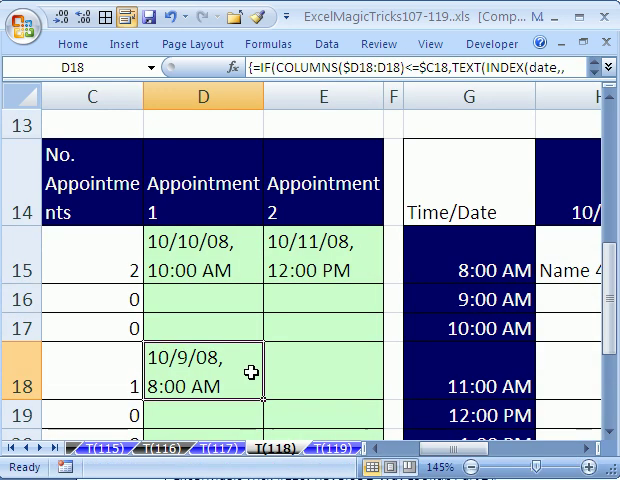
mouse_move(457, 449)
left_mouse_down()
mouse_move(447, 460)
mouse_move(426, 460)
left_mouse_up()
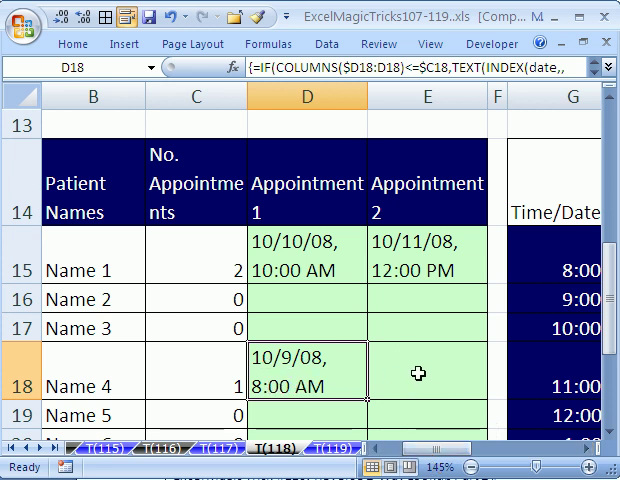
left_click_drag(432, 453, 543, 455)
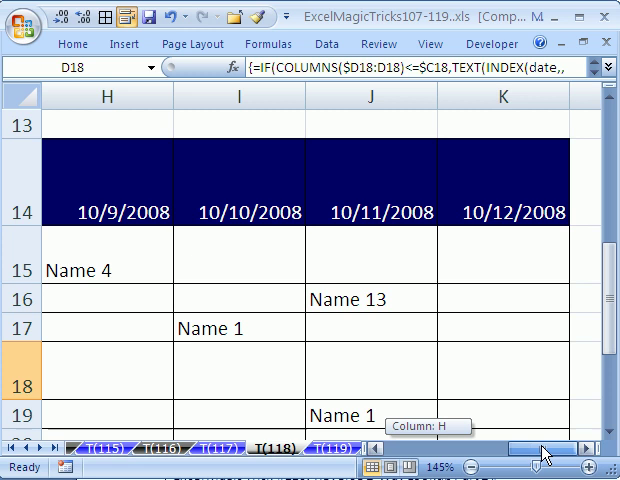
Assign Name 4 to the 10/12/2008 8:00 AM slot in K15 from its dropdown.
left_click(501, 266)
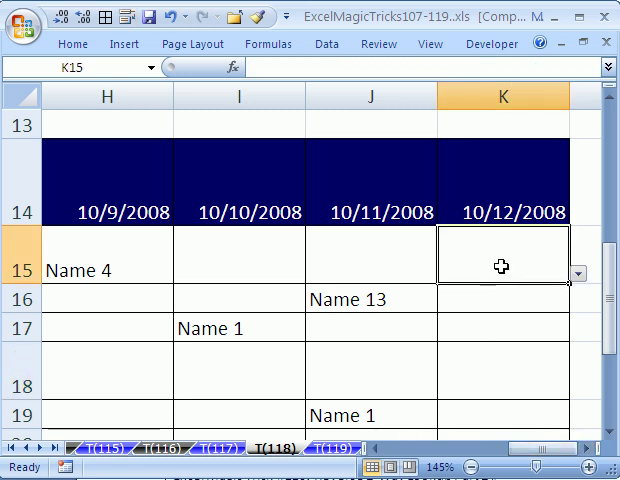
left_click(579, 273)
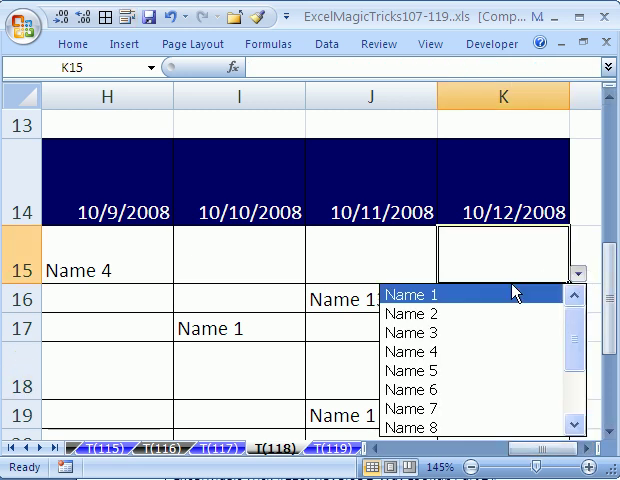
left_click(454, 353)
left_click_drag(530, 450, 441, 455)
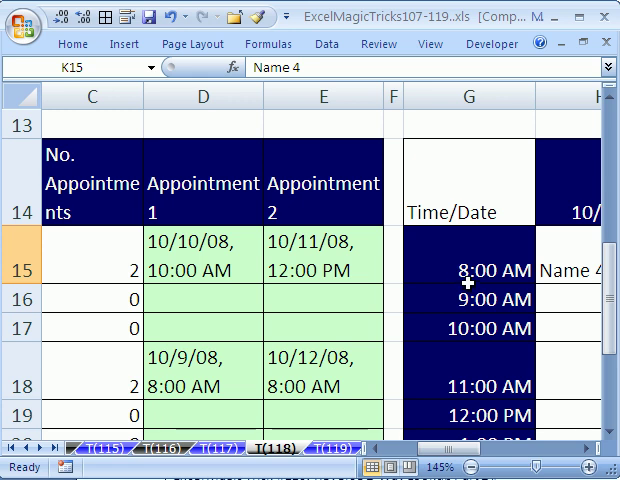
left_click_drag(468, 457, 440, 457)
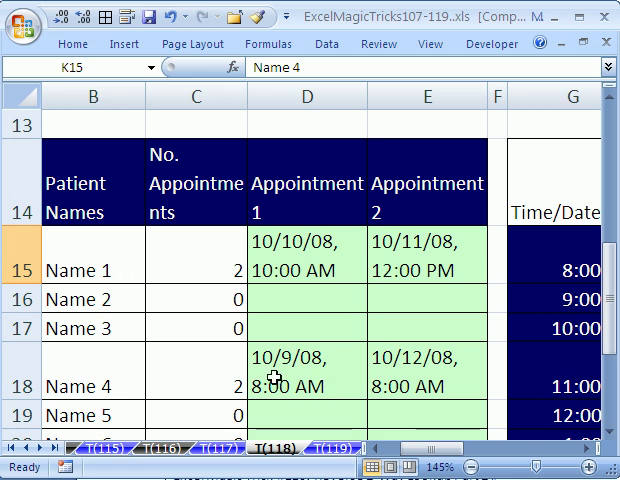
scroll(392, 380, "down", 1)
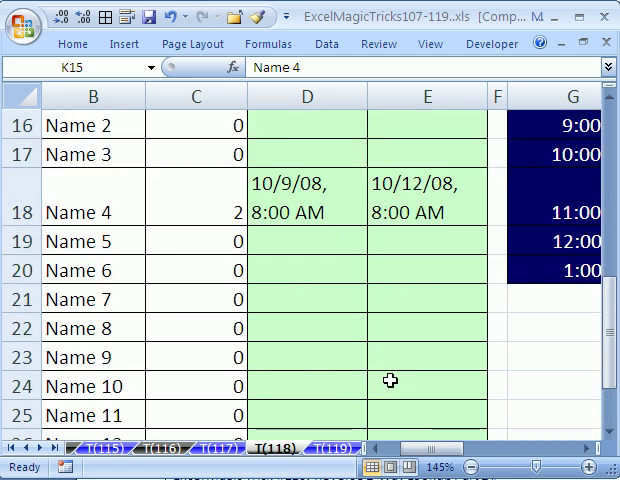
scroll(390, 380, "down", 1)
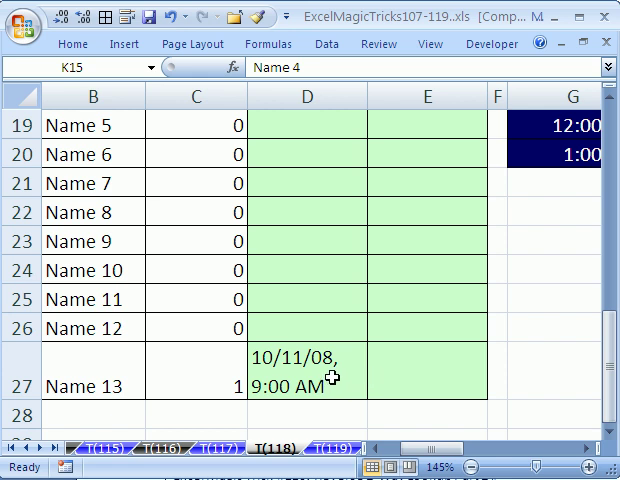
double_click(333, 381)
key("Escape")
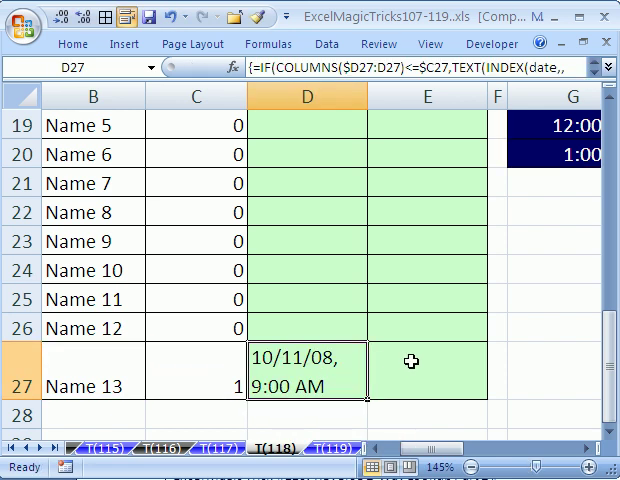
scroll(436, 340, "up", 1)
scroll(434, 340, "up", 1)
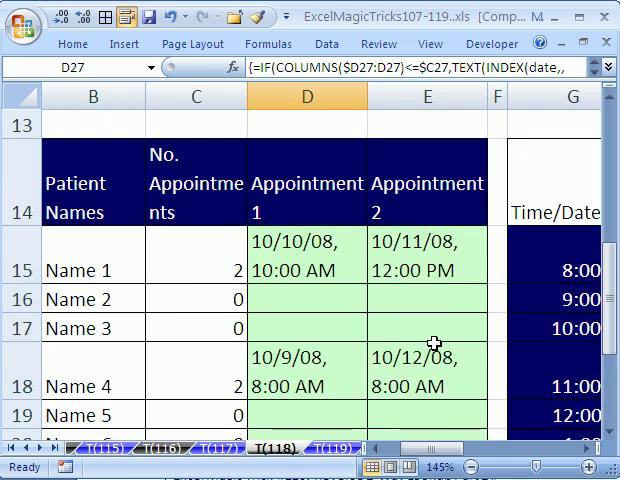